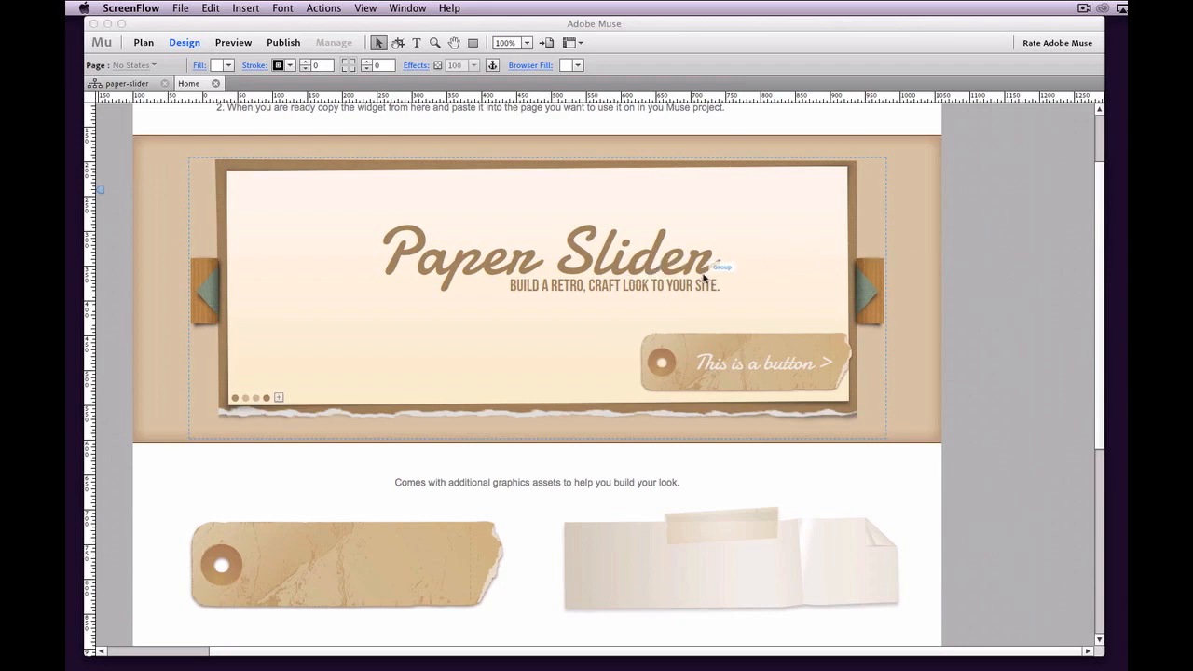
Look over the Paper Slider widget and the additional graphic assets further down the Home page.
{"action": "scroll", "coordinate": [830, 311], "scroll_direction": "down", "scroll_amount": 5}
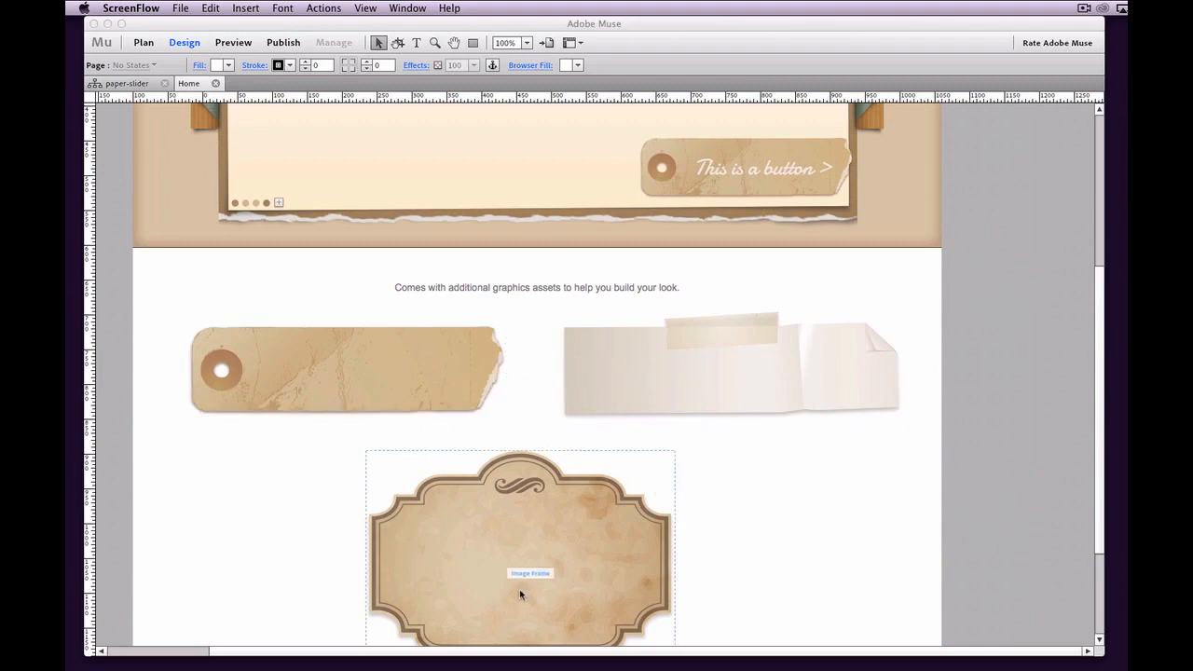
{"action": "scroll", "coordinate": [681, 413], "scroll_direction": "down", "scroll_amount": 4}
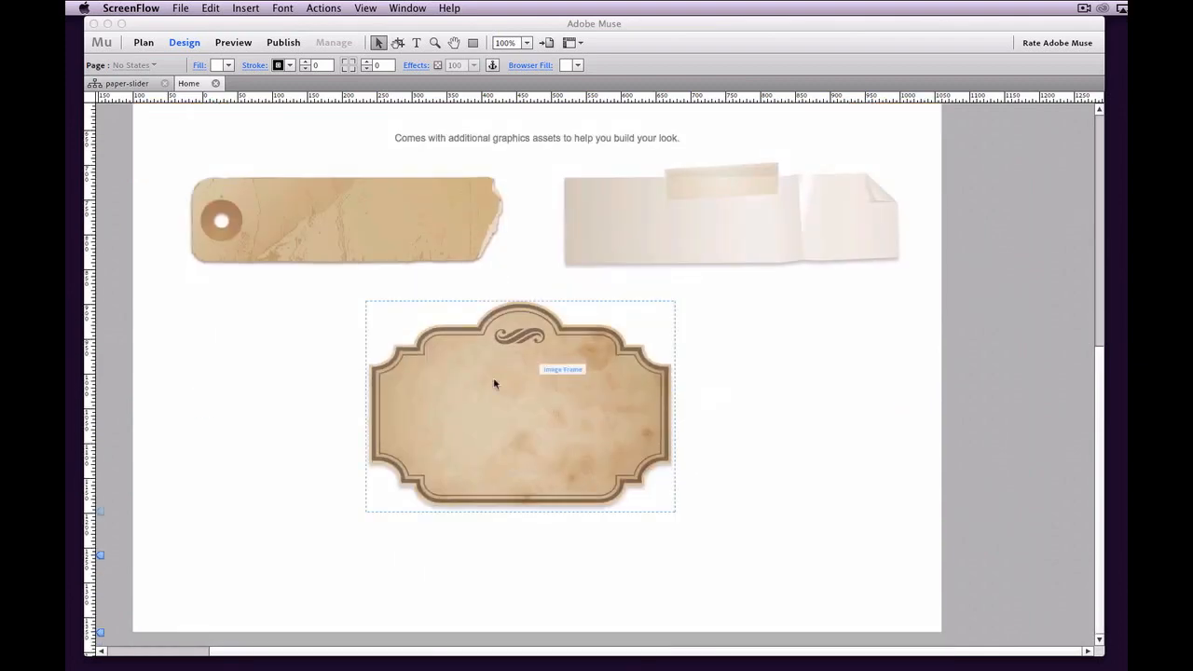
{"action": "scroll", "coordinate": [495, 445], "scroll_direction": "up", "scroll_amount": 7}
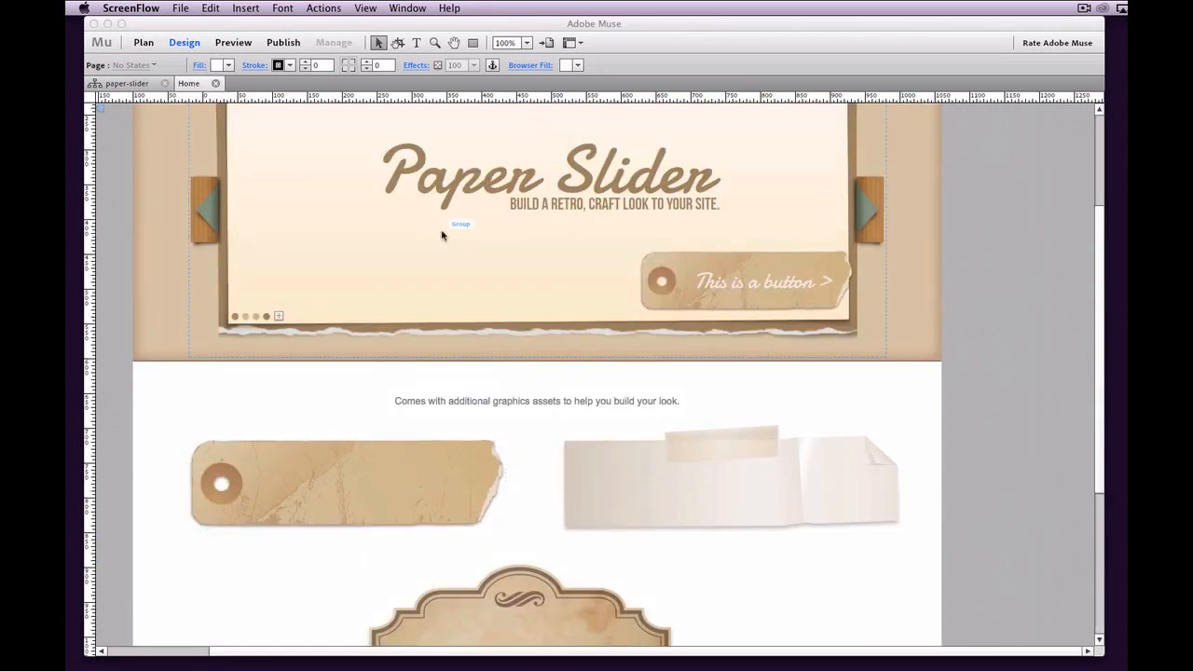
{"action": "scroll", "coordinate": [468, 216], "scroll_direction": "up", "scroll_amount": 2}
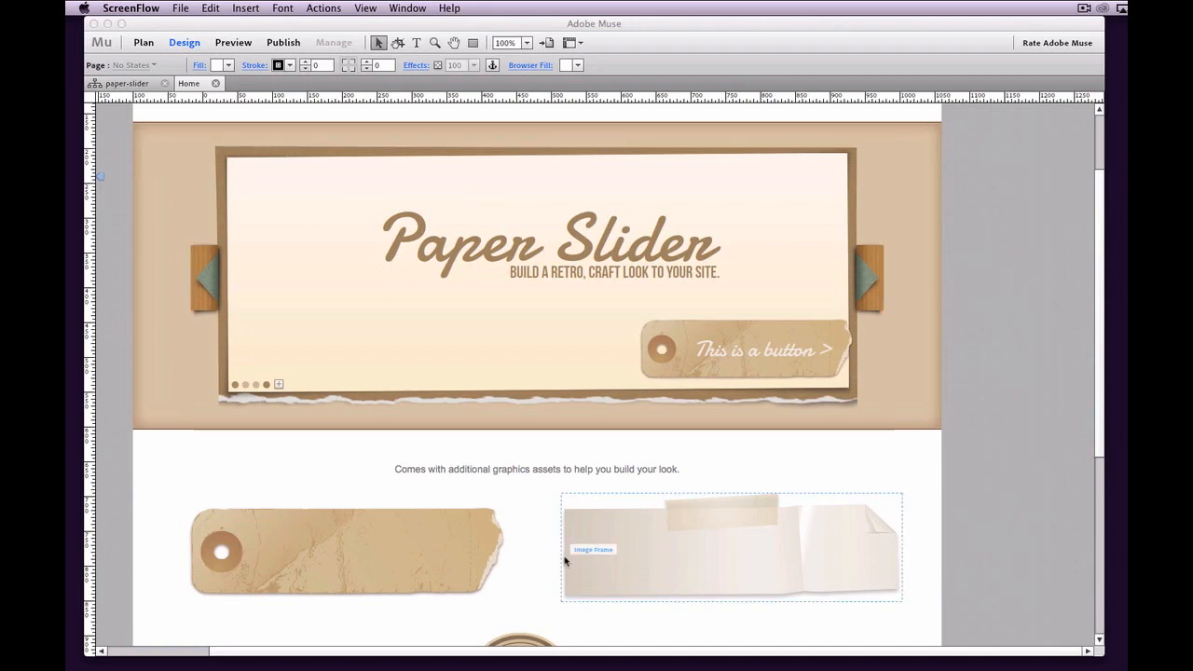
{"action": "scroll", "coordinate": [545, 557], "scroll_direction": "down", "scroll_amount": 3}
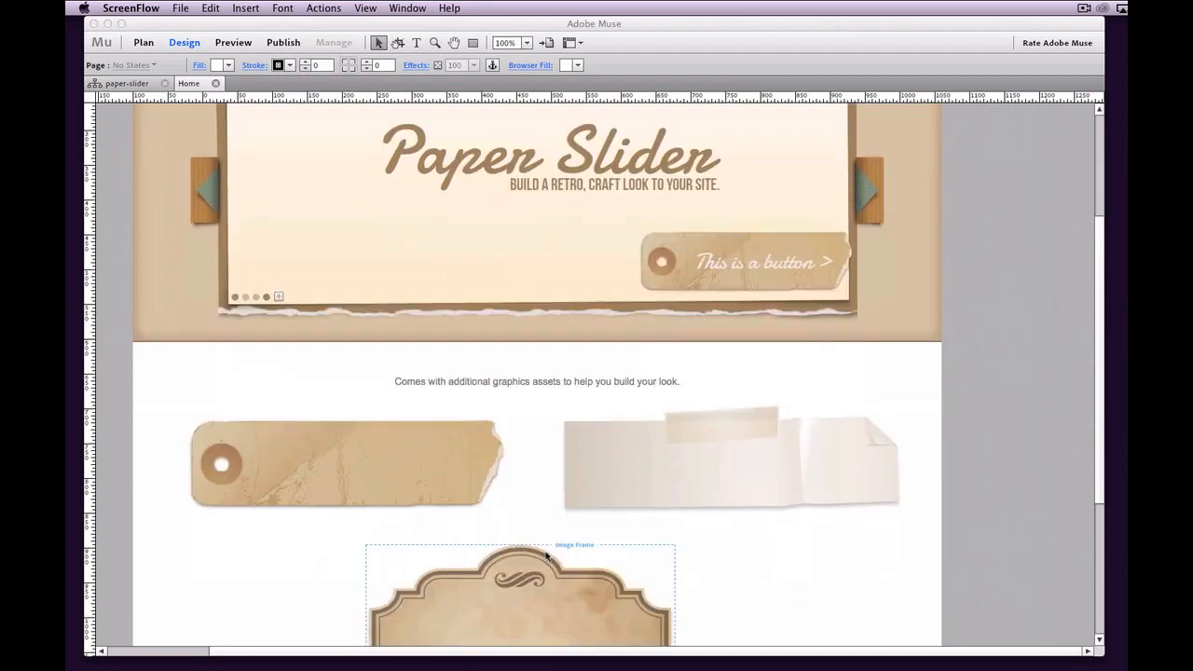
{"action": "scroll", "coordinate": [546, 555], "scroll_direction": "down", "scroll_amount": 7}
{"action": "scroll", "coordinate": [550, 513], "scroll_direction": "up", "scroll_amount": 6}
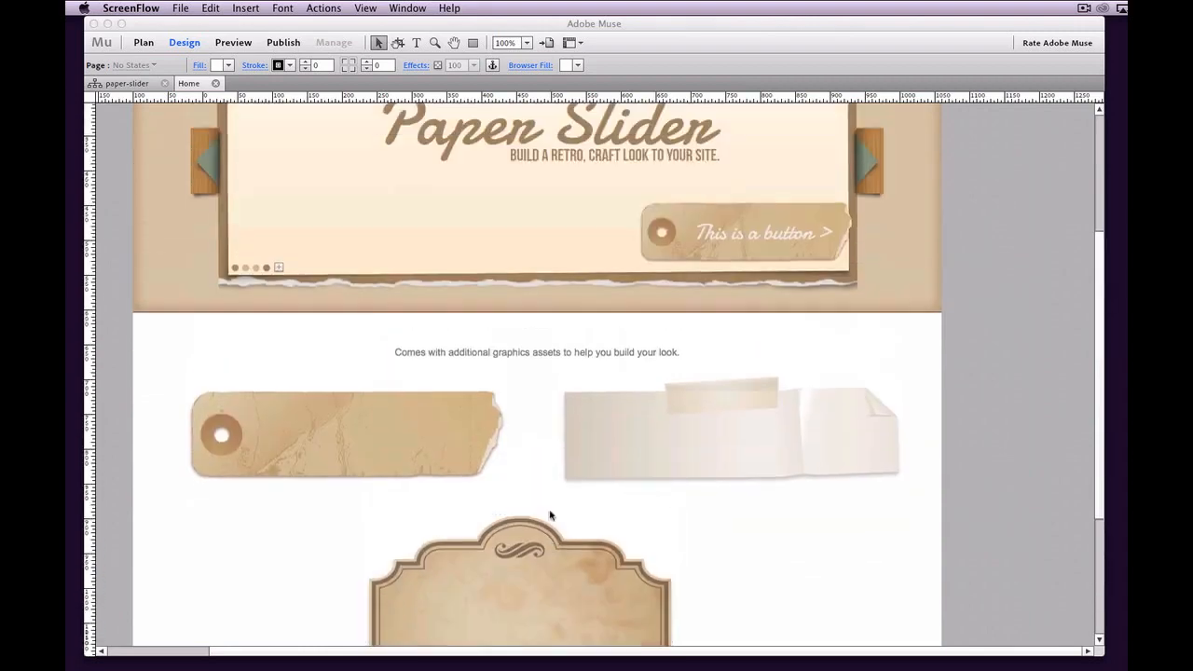
{"action": "scroll", "coordinate": [549, 515], "scroll_direction": "up", "scroll_amount": 6}
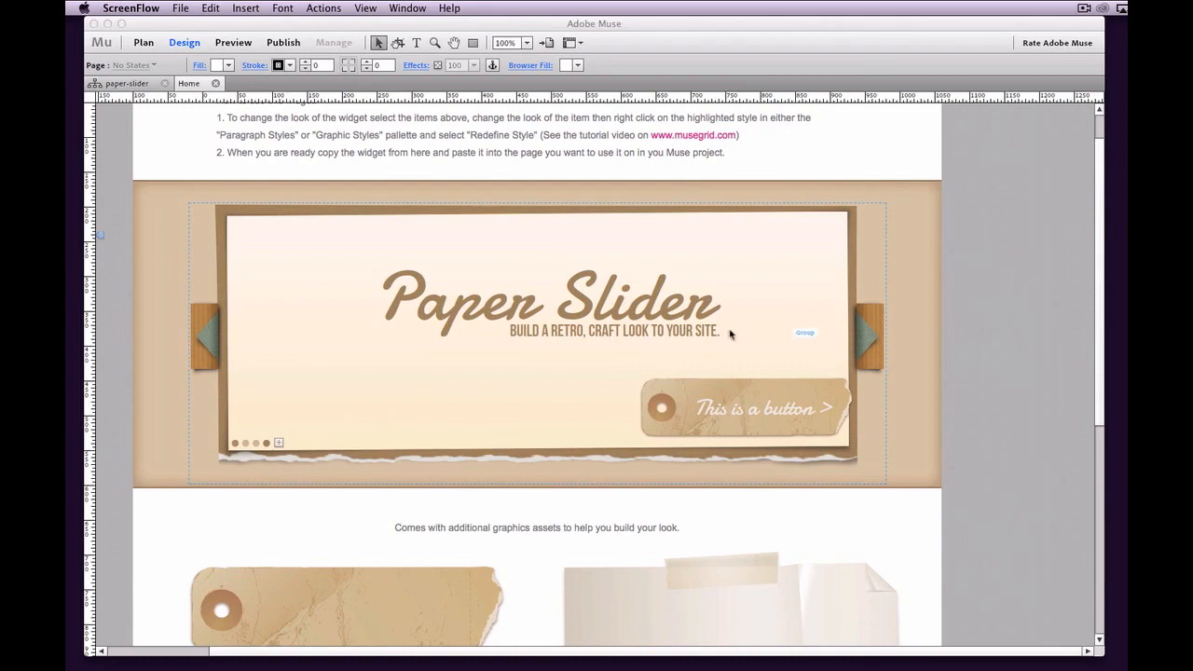
Inspect the text formatting and paragraph styles of the "Paper Slider" title and the subtitle beneath it.
{"action": "left_click", "coordinate": [690, 311]}
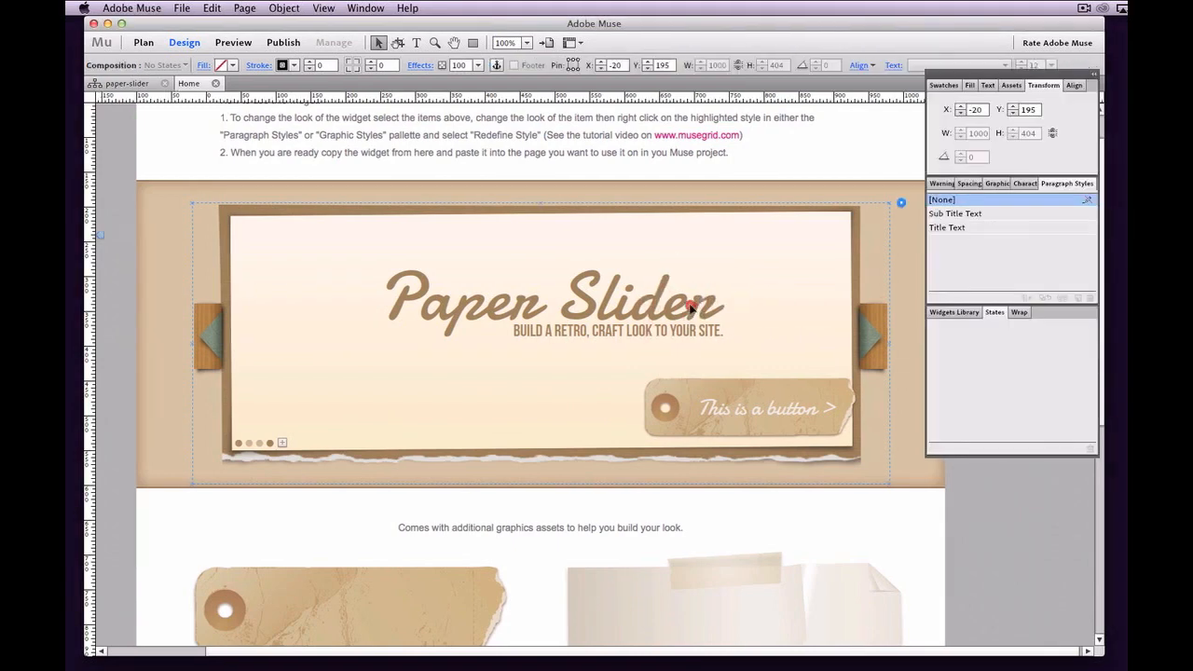
{"action": "left_click", "coordinate": [690, 307]}
{"action": "left_click", "coordinate": [696, 305]}
{"action": "double_click", "coordinate": [698, 304]}
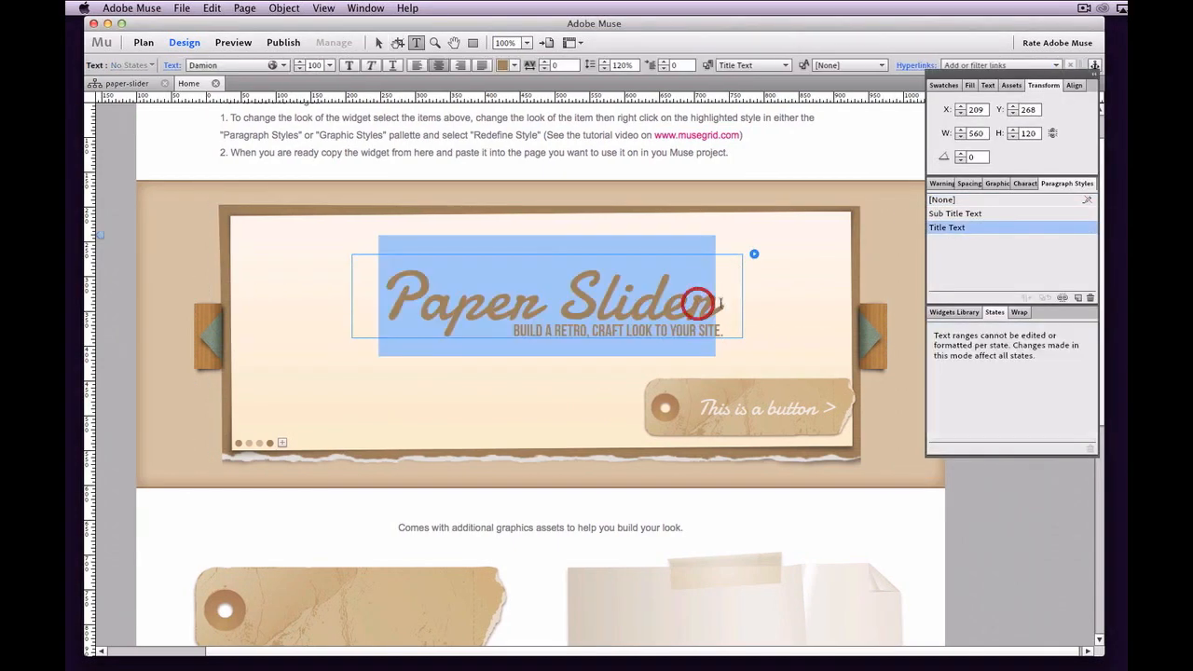
{"action": "left_click", "coordinate": [988, 86]}
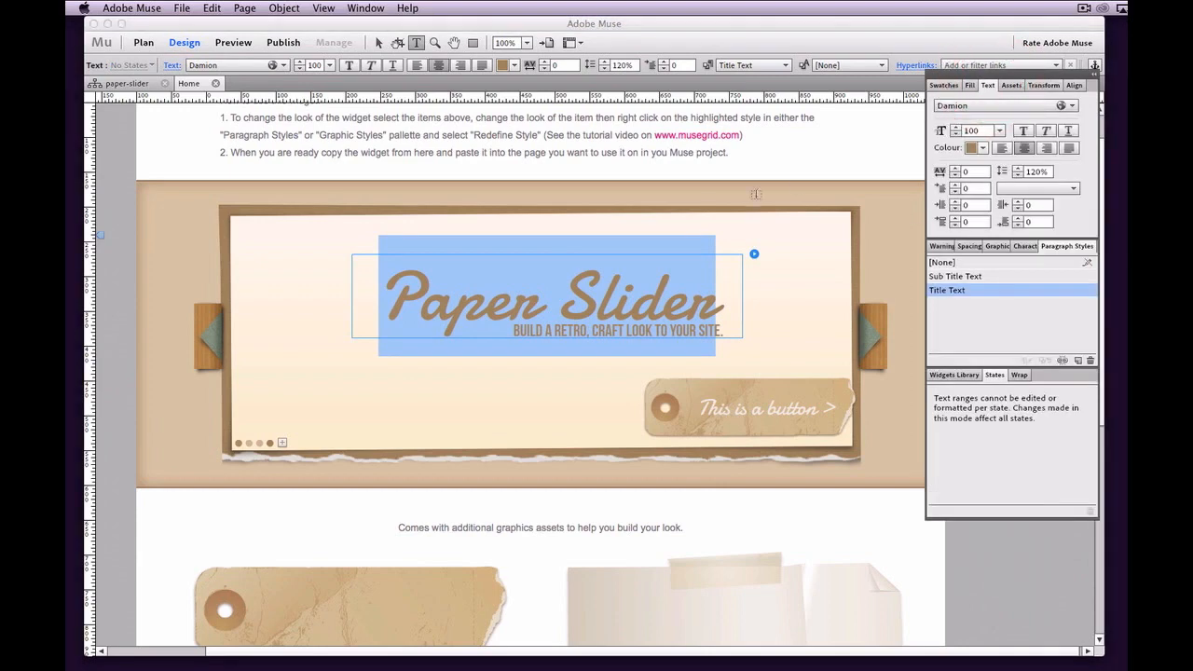
{"action": "left_click", "coordinate": [694, 333]}
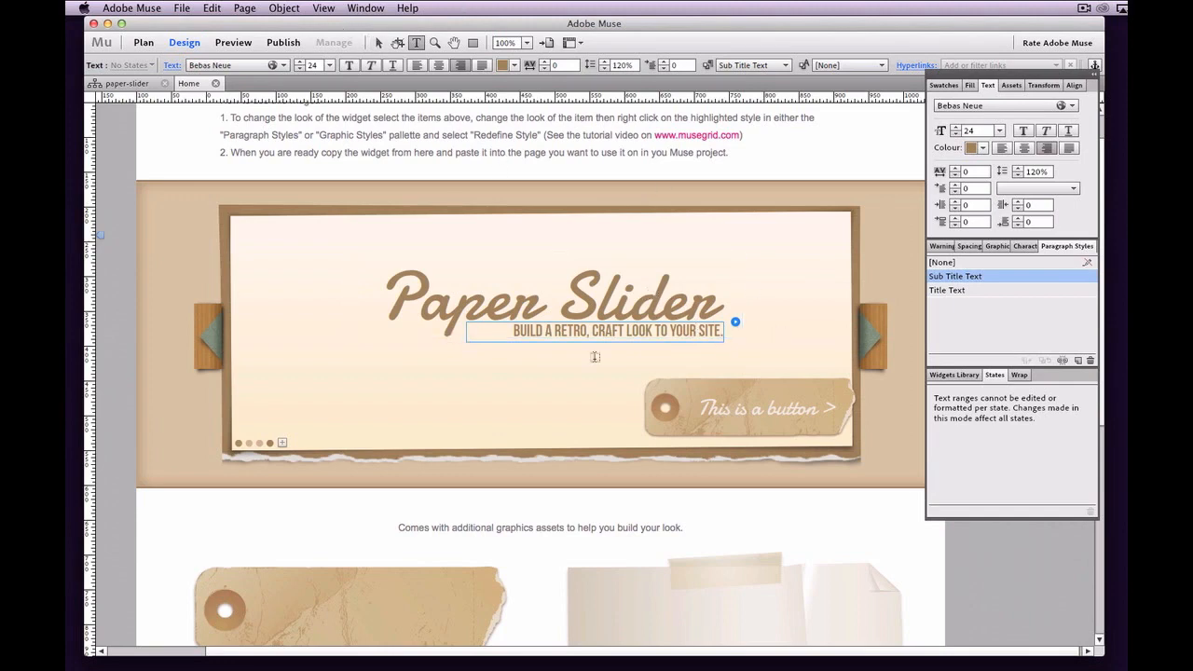
{"action": "left_click", "coordinate": [374, 42]}
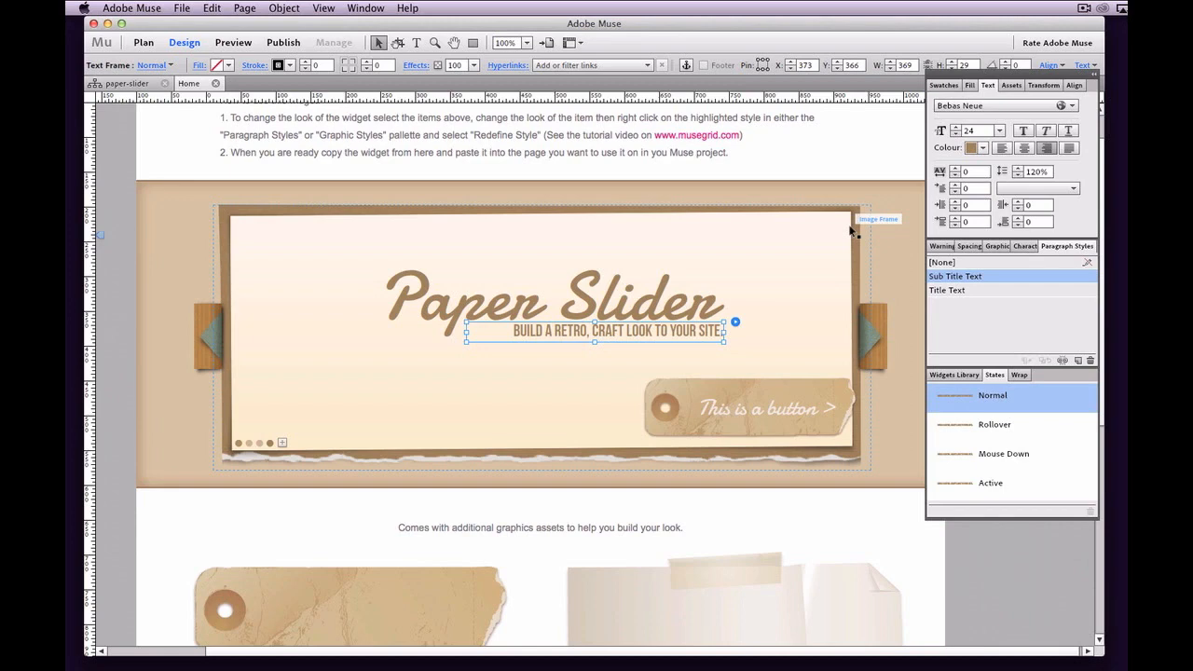
Step the slider forward to the "Hand Crafted" slide and review the widget's composition options on the way.
{"action": "left_click", "coordinate": [883, 336]}
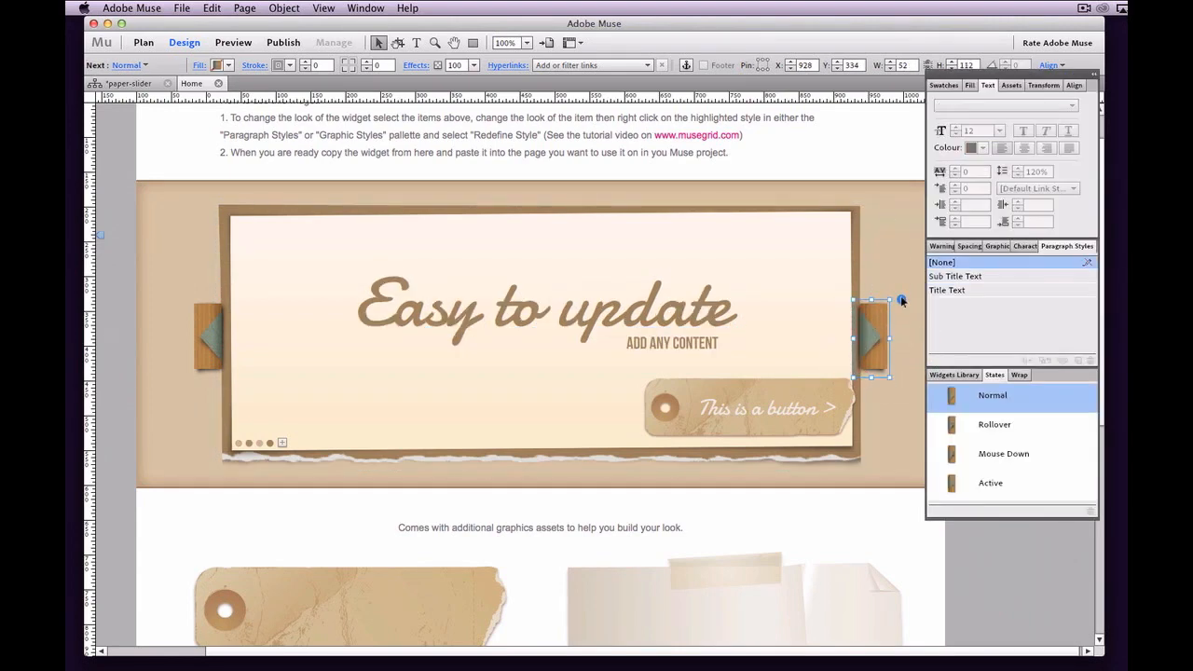
{"action": "left_click", "coordinate": [901, 300]}
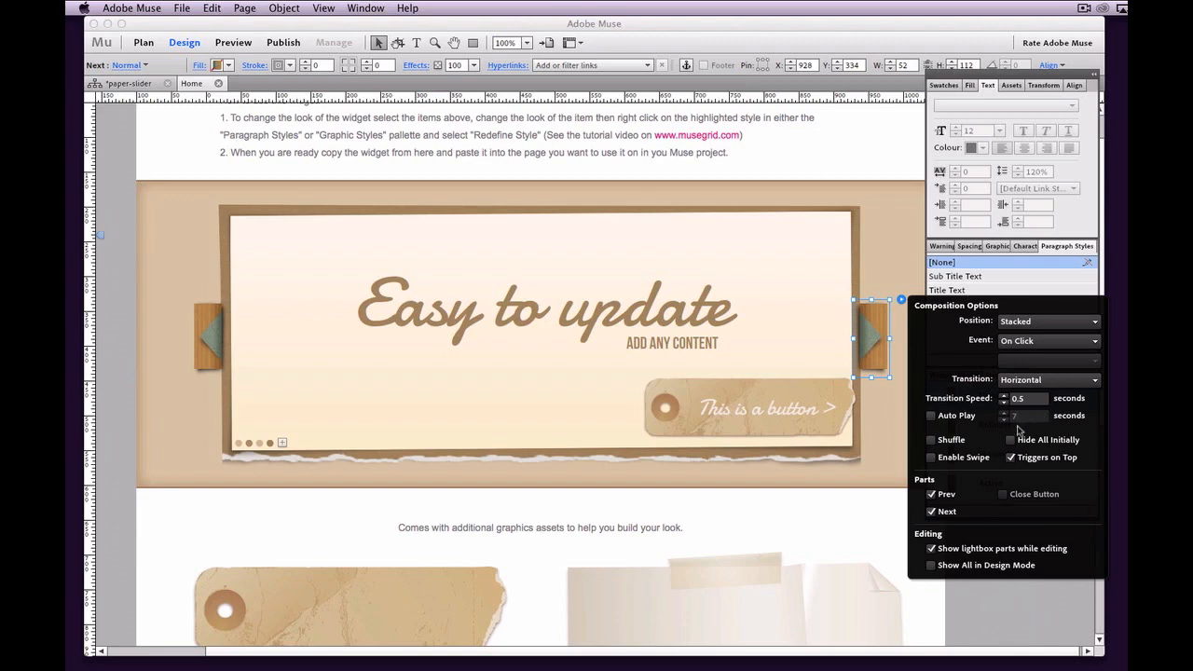
{"action": "left_click", "coordinate": [884, 260]}
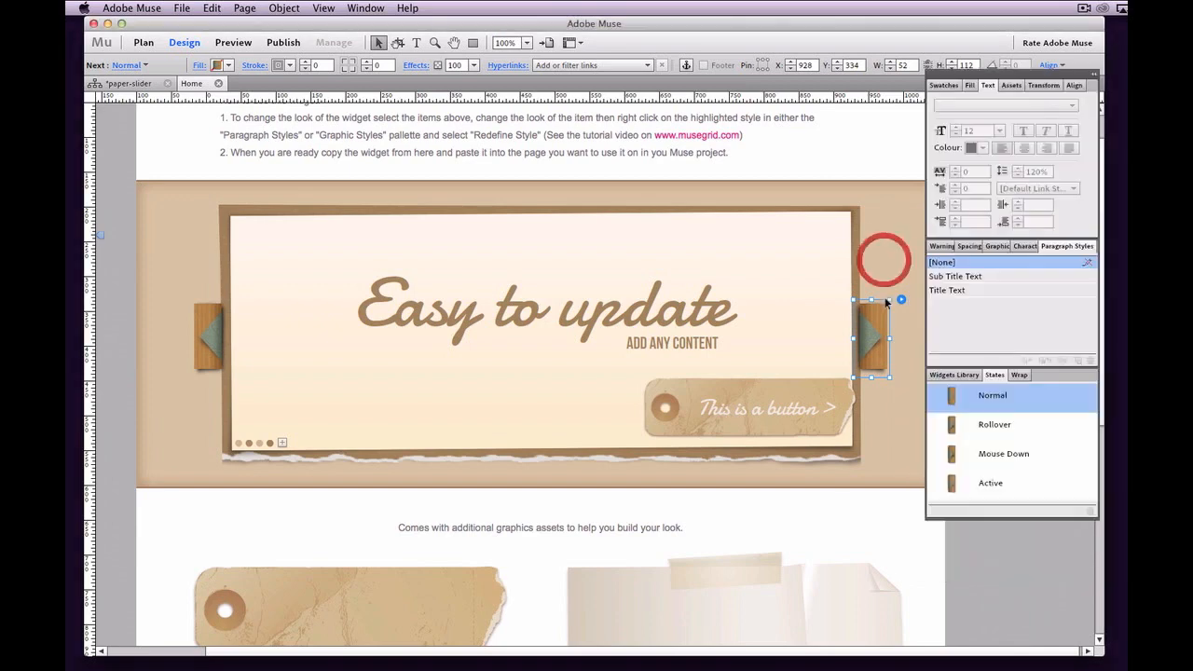
{"action": "left_click", "coordinate": [876, 316]}
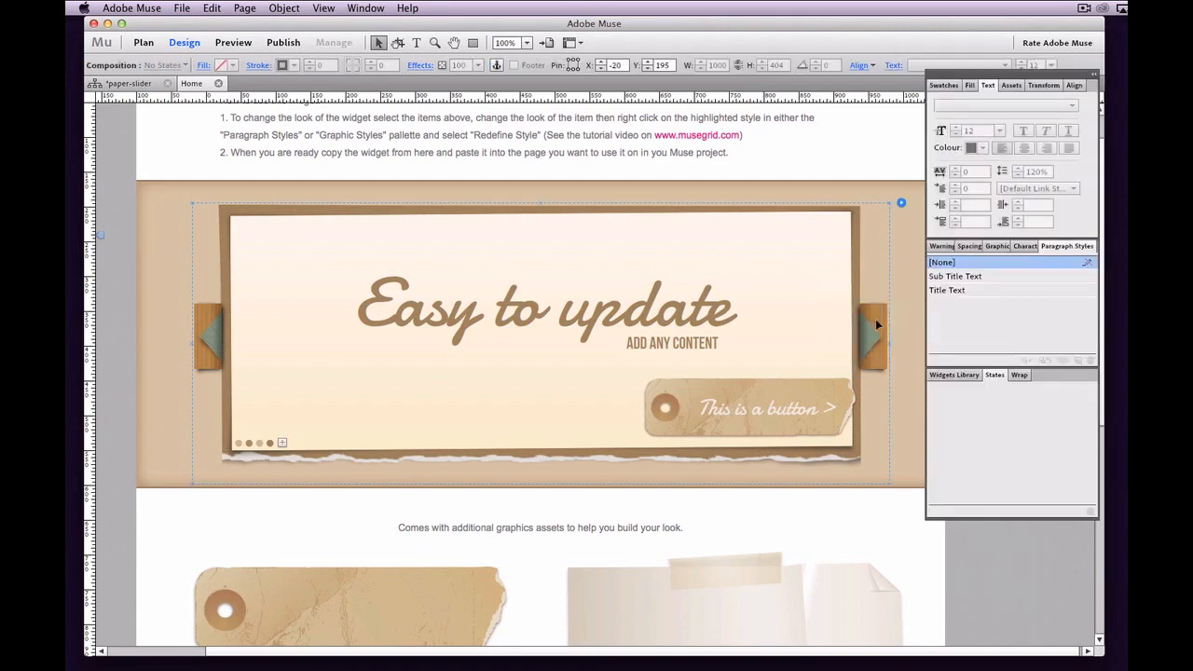
{"action": "left_click", "coordinate": [874, 317]}
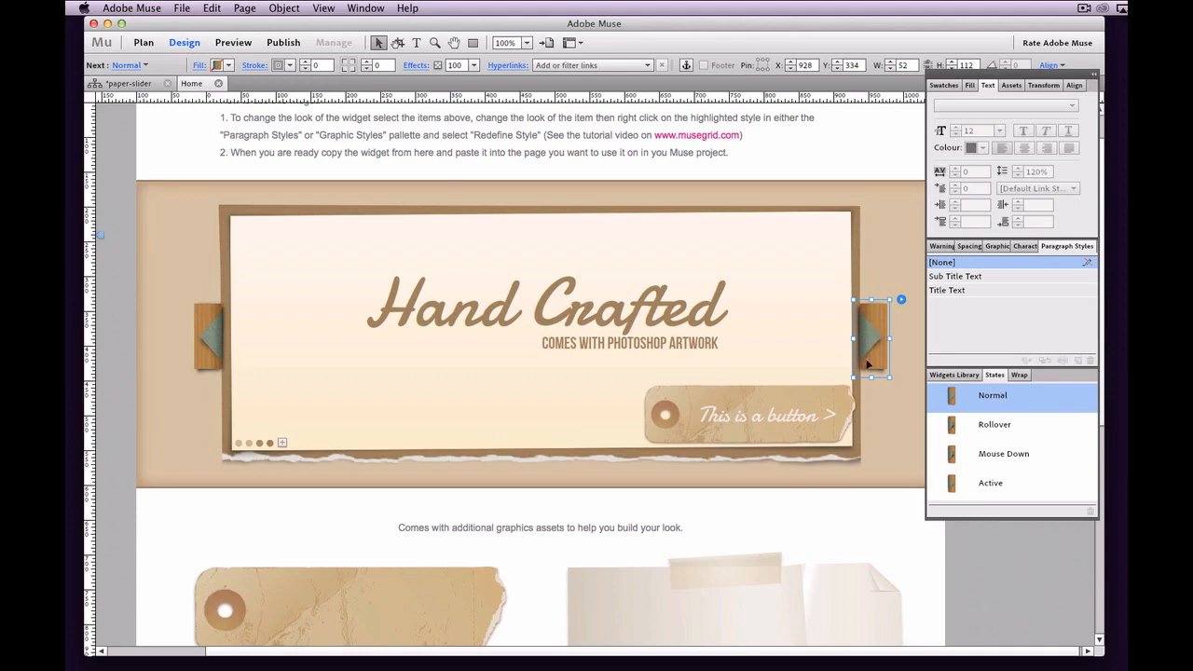
Compare the Normal and Rollover states of the slider's next arrow.
{"action": "left_click", "coordinate": [985, 426]}
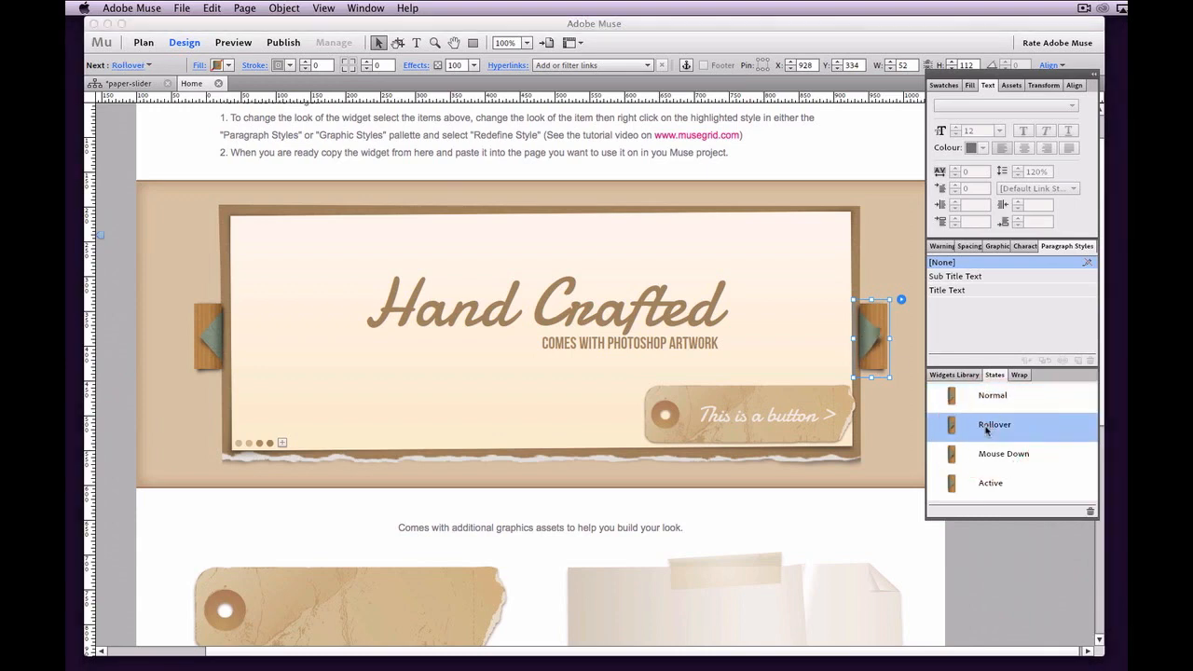
{"action": "left_click", "coordinate": [997, 399]}
{"action": "left_click", "coordinate": [993, 425]}
{"action": "left_click", "coordinate": [997, 397]}
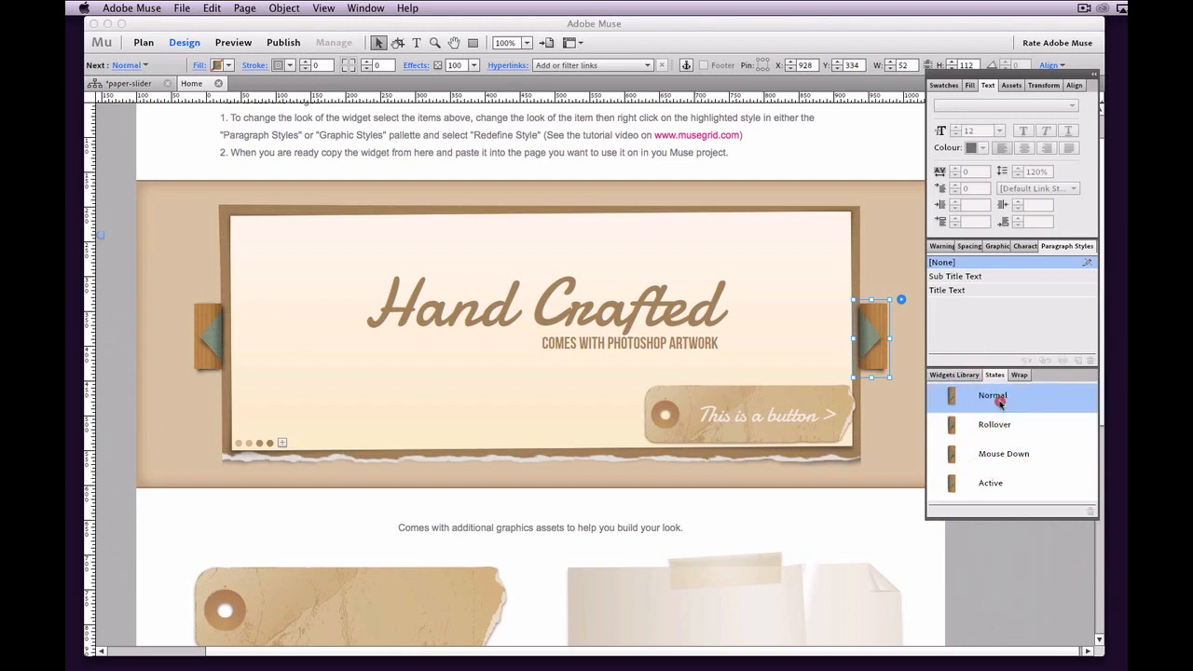
{"action": "left_click", "coordinate": [995, 425]}
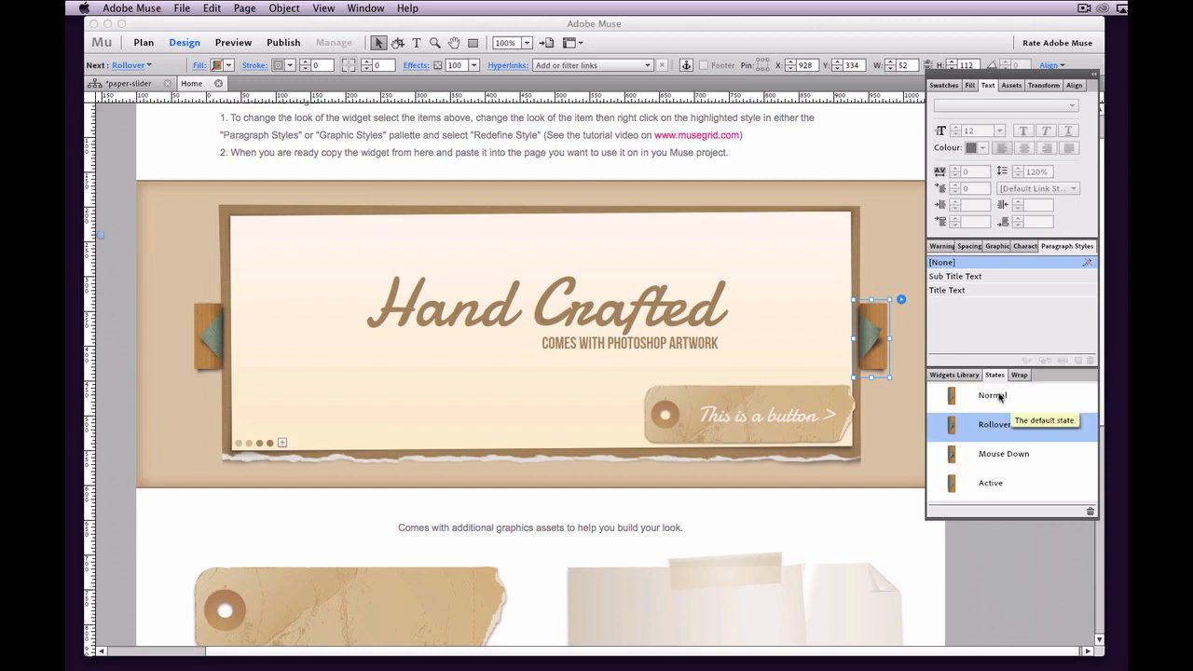
{"action": "left_click", "coordinate": [1003, 396]}
{"action": "left_click", "coordinate": [997, 428]}
{"action": "left_click", "coordinate": [999, 399]}
{"action": "left_click", "coordinate": [996, 427]}
{"action": "left_click", "coordinate": [998, 398]}
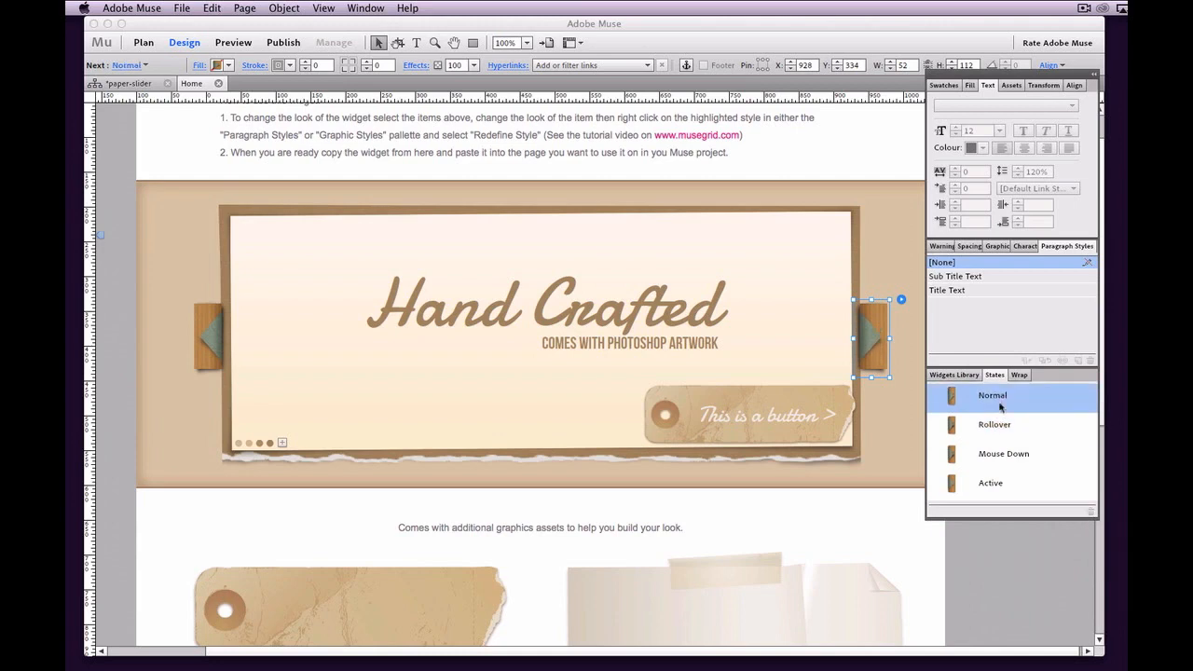
Ungroup the slider so the paper background image and the composition become separate objects.
{"action": "left_click", "coordinate": [601, 359]}
{"action": "left_click", "coordinate": [601, 359]}
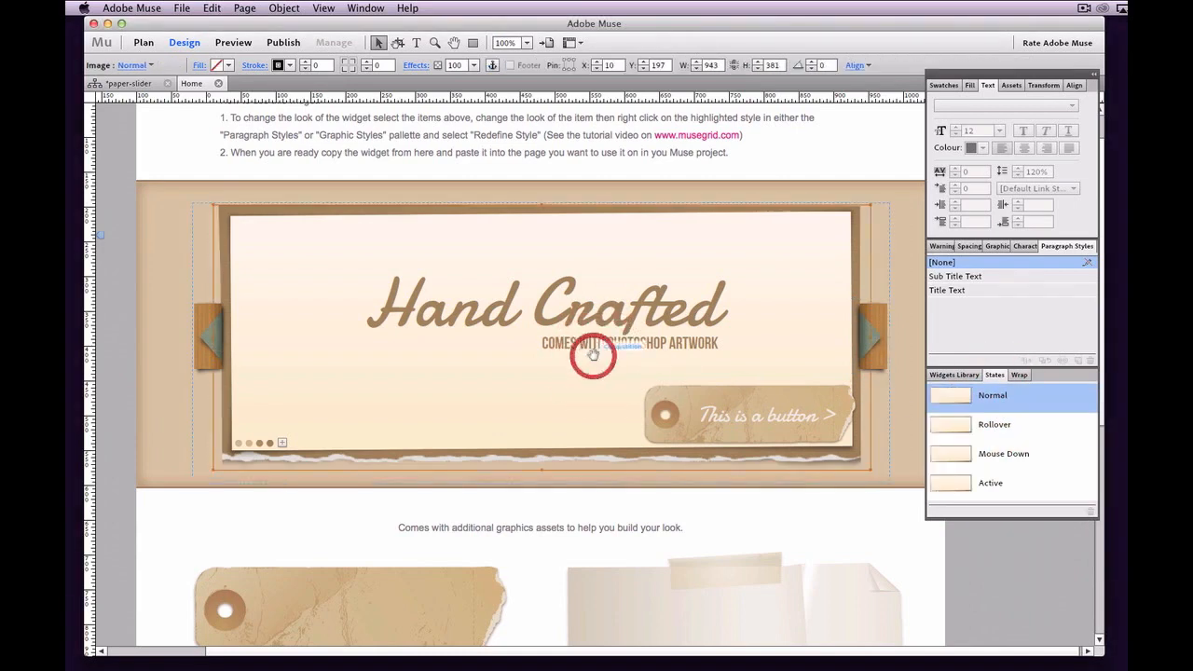
{"action": "left_click", "coordinate": [457, 320]}
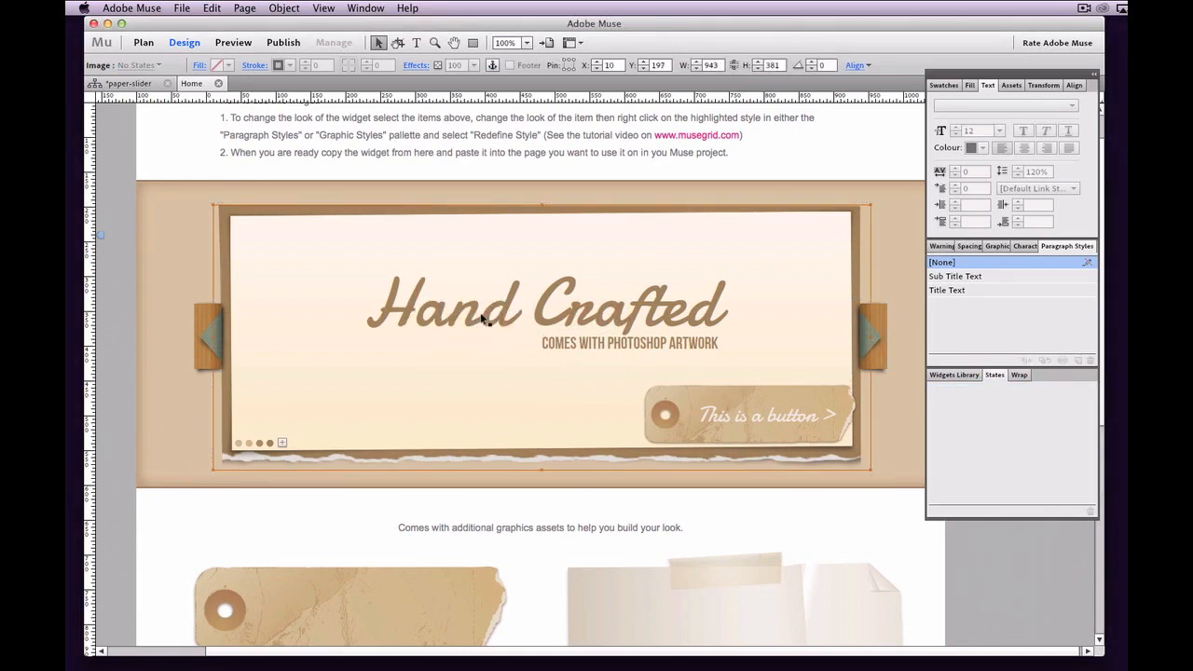
{"action": "left_click", "coordinate": [164, 207]}
{"action": "left_click", "coordinate": [246, 242]}
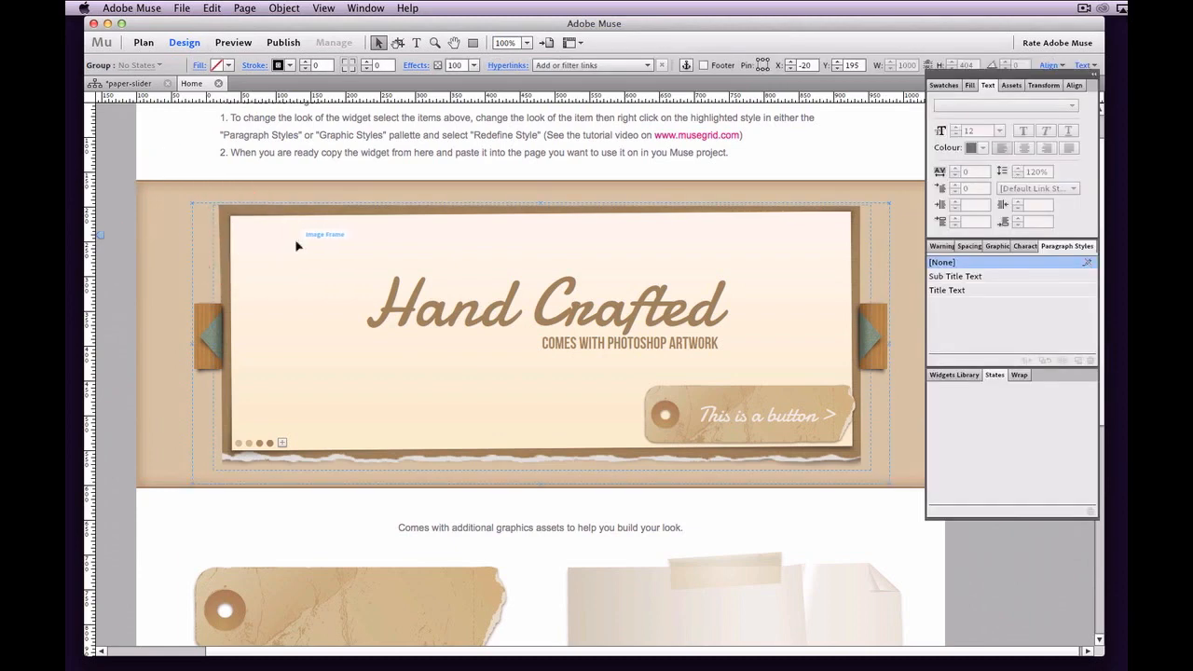
{"action": "right_click", "coordinate": [299, 240]}
{"action": "left_click", "coordinate": [338, 343]}
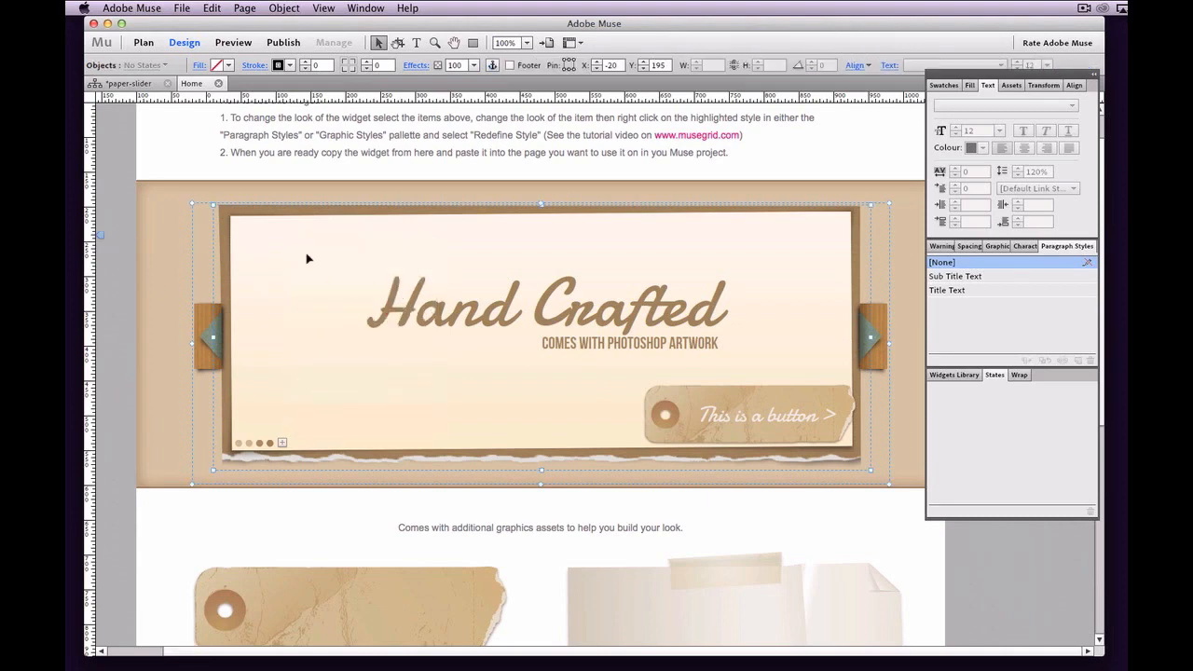
Select the paper background image on its own and nudge it vertically to Y 207.
{"action": "left_click", "coordinate": [386, 190]}
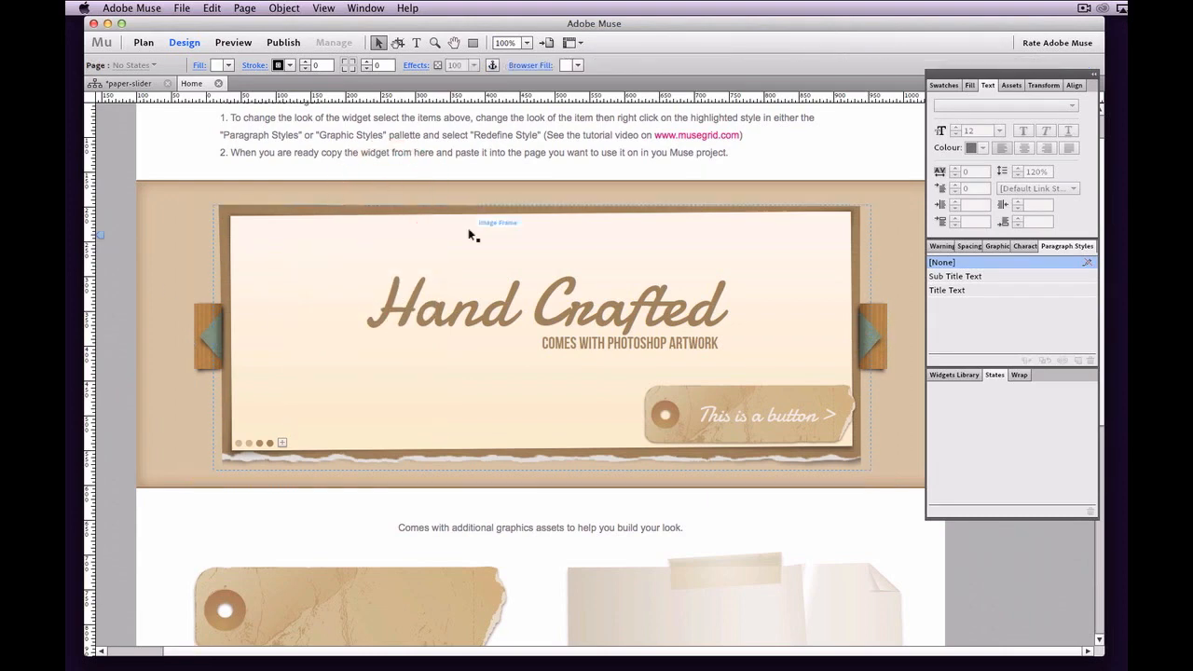
{"action": "left_click", "coordinate": [468, 230]}
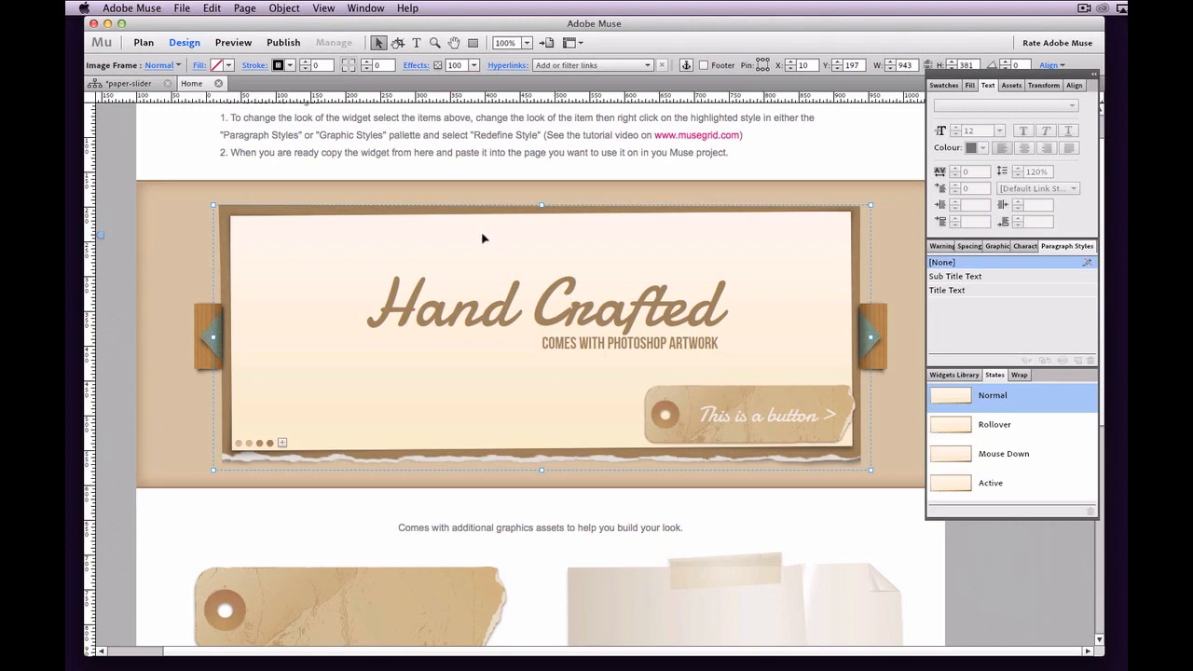
{"action": "key", "text": "Down"}
{"action": "key", "text": "Down"}
{"action": "key", "text": "Down"}
{"action": "key", "text": "Down"}
{"action": "key", "text": "Down"}
{"action": "key", "text": "Down"}
{"action": "key", "text": "Down"}
{"action": "key", "text": "Down"}
{"action": "key", "text": "Down"}
{"action": "key", "text": "Down"}
{"action": "key", "text": "Down"}
{"action": "key", "text": "Down"}
{"action": "key", "text": "Down"}
{"action": "key", "text": "Down"}
{"action": "key", "text": "Down"}
{"action": "key", "text": "Down"}
{"action": "key", "text": "Down"}
{"action": "key", "text": "Down"}
{"action": "key", "text": "Down"}
{"action": "key", "text": "Down"}
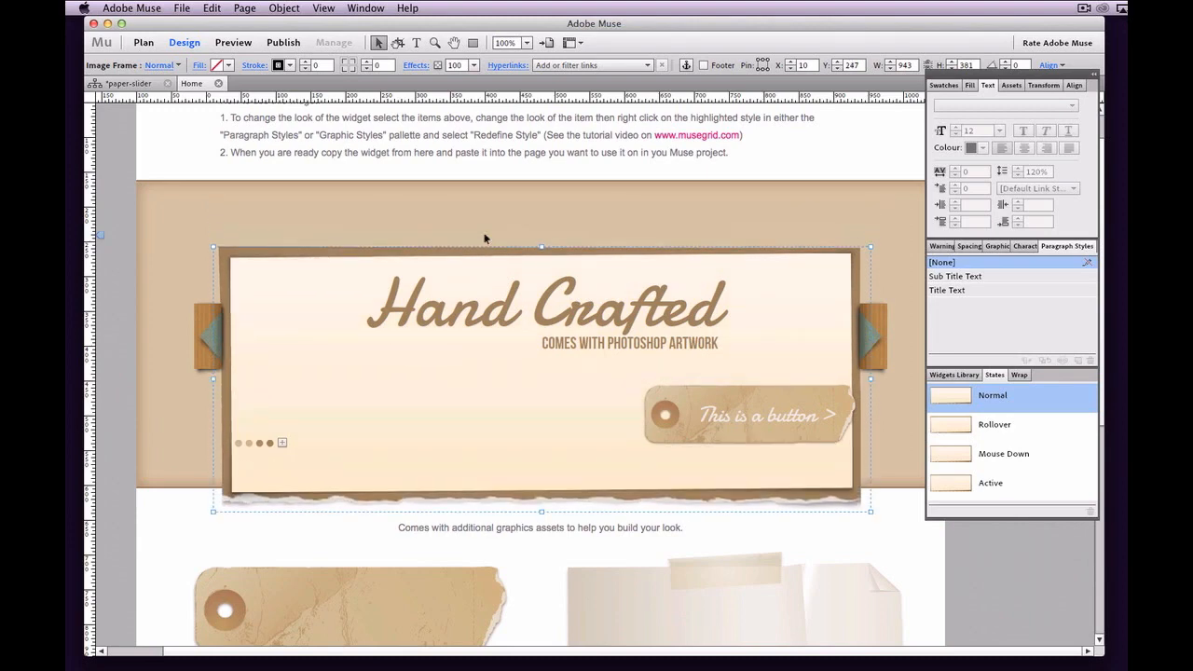
{"action": "key", "text": "Up"}
{"action": "key", "text": "Up"}
{"action": "key", "text": "Up"}
{"action": "key", "text": "Up"}
{"action": "key", "text": "Up"}
{"action": "key", "text": "Up"}
{"action": "key", "text": "Up"}
{"action": "key", "text": "Up"}
{"action": "key", "text": "Up"}
{"action": "key", "text": "Up"}
{"action": "key", "text": "Up"}
{"action": "key", "text": "Up"}
{"action": "key", "text": "Up"}
{"action": "key", "text": "Up"}
{"action": "key", "text": "Up"}
{"action": "key", "text": "Up"}
{"action": "key", "text": "Up"}
{"action": "key", "text": "Up"}
{"action": "key", "text": "Up"}
{"action": "key", "text": "Up"}
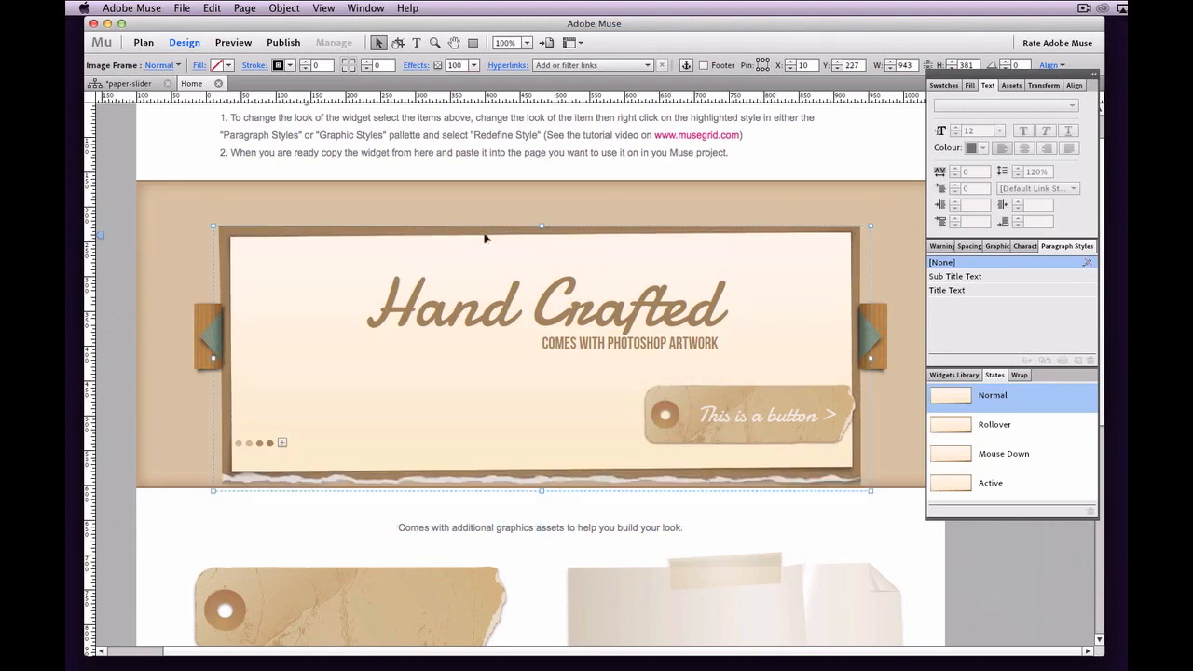
{"action": "key", "text": "Down"}
{"action": "key", "text": "Down"}
{"action": "key", "text": "Down"}
{"action": "key", "text": "Down"}
{"action": "key", "text": "Down"}
{"action": "key", "text": "Down"}
{"action": "key", "text": "Down"}
{"action": "key", "text": "Down"}
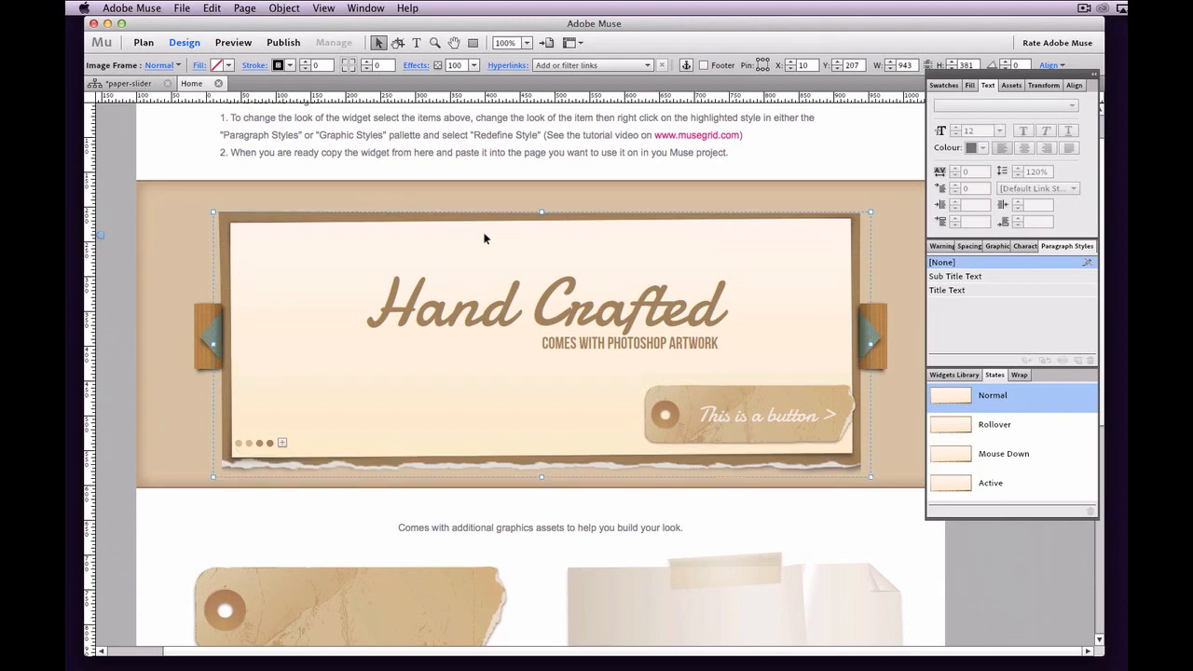
Nudge the slider composition vertically to Y 204 so its content sits on the paper background.
{"action": "left_click", "coordinate": [204, 321]}
{"action": "key", "text": "shift+Down"}
{"action": "key", "text": "shift+Down"}
{"action": "key", "text": "shift+Down"}
{"action": "key", "text": "shift+Down"}
{"action": "key", "text": "shift+Down"}
{"action": "key", "text": "shift+Down"}
{"action": "key", "text": "shift+Down"}
{"action": "key", "text": "shift+Down"}
{"action": "key", "text": "shift+Down"}
{"action": "key", "text": "shift+Down"}
{"action": "key", "text": "shift+Down"}
{"action": "key", "text": "shift+Down"}
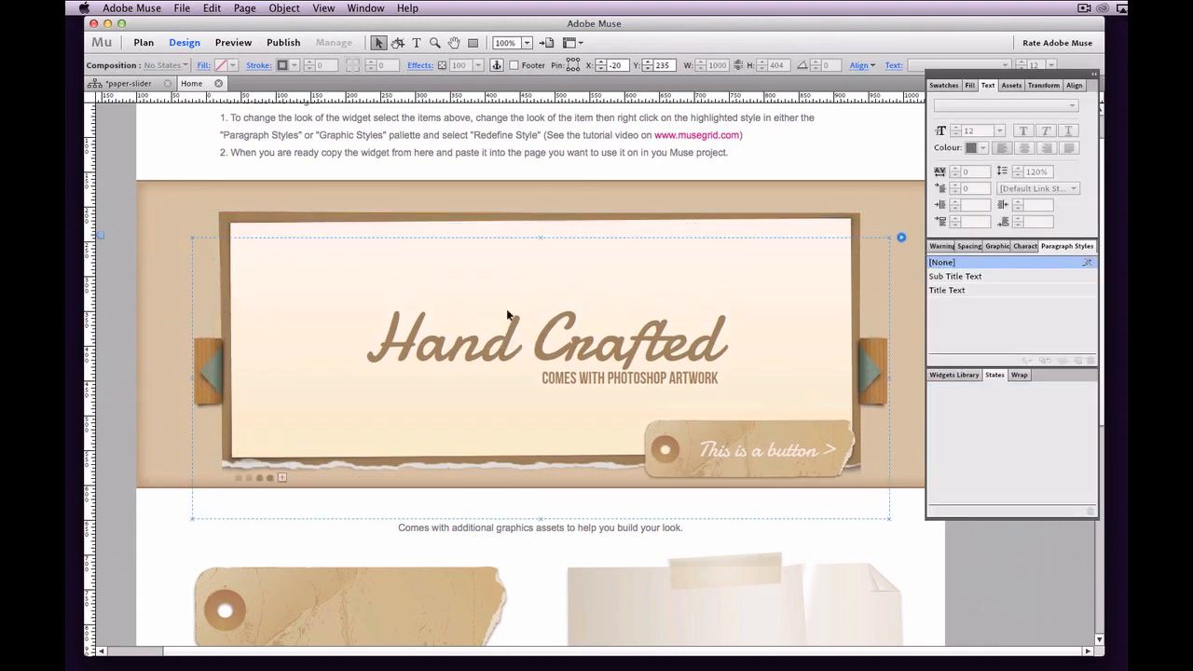
{"action": "key", "text": "shift+Down"}
{"action": "key", "text": "shift+Down"}
{"action": "key", "text": "shift+Down"}
{"action": "key", "text": "shift+Down"}
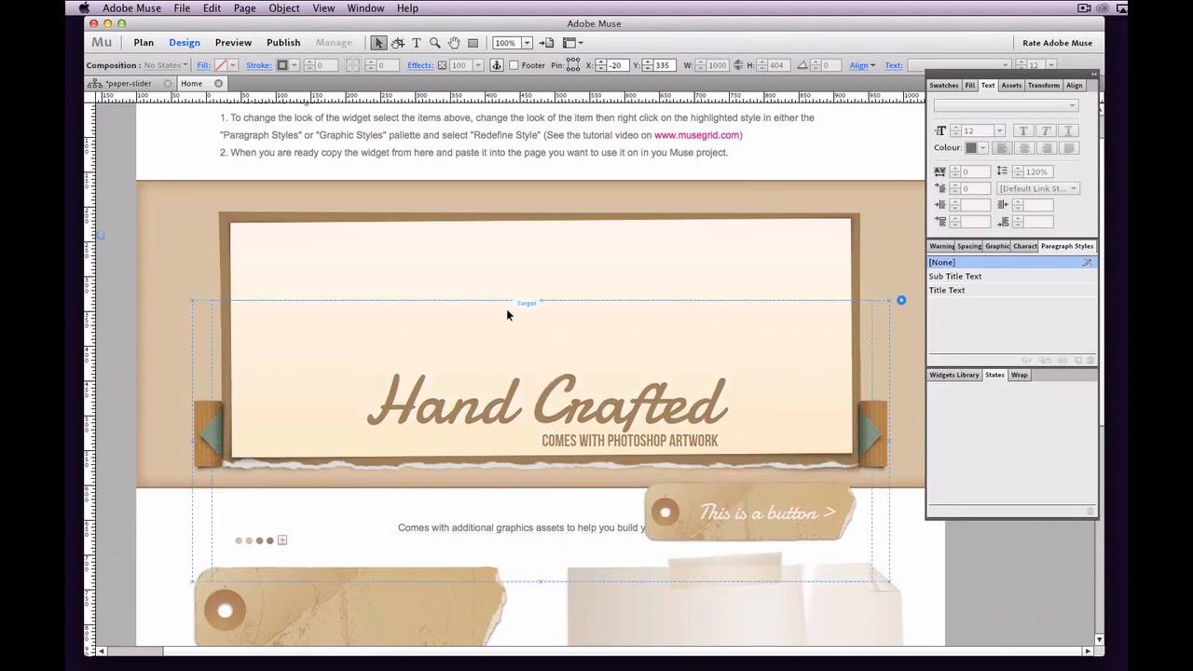
{"action": "key", "text": "shift+Up"}
{"action": "key", "text": "shift+Up"}
{"action": "key", "text": "shift+Up"}
{"action": "key", "text": "shift+Up"}
{"action": "key", "text": "shift+Up"}
{"action": "key", "text": "shift+Up"}
{"action": "key", "text": "shift+Up"}
{"action": "key", "text": "shift+Up"}
{"action": "key", "text": "shift+Up"}
{"action": "key", "text": "shift+Up"}
{"action": "key", "text": "shift+Up"}
{"action": "key", "text": "shift+Up"}
{"action": "key", "text": "shift+Up"}
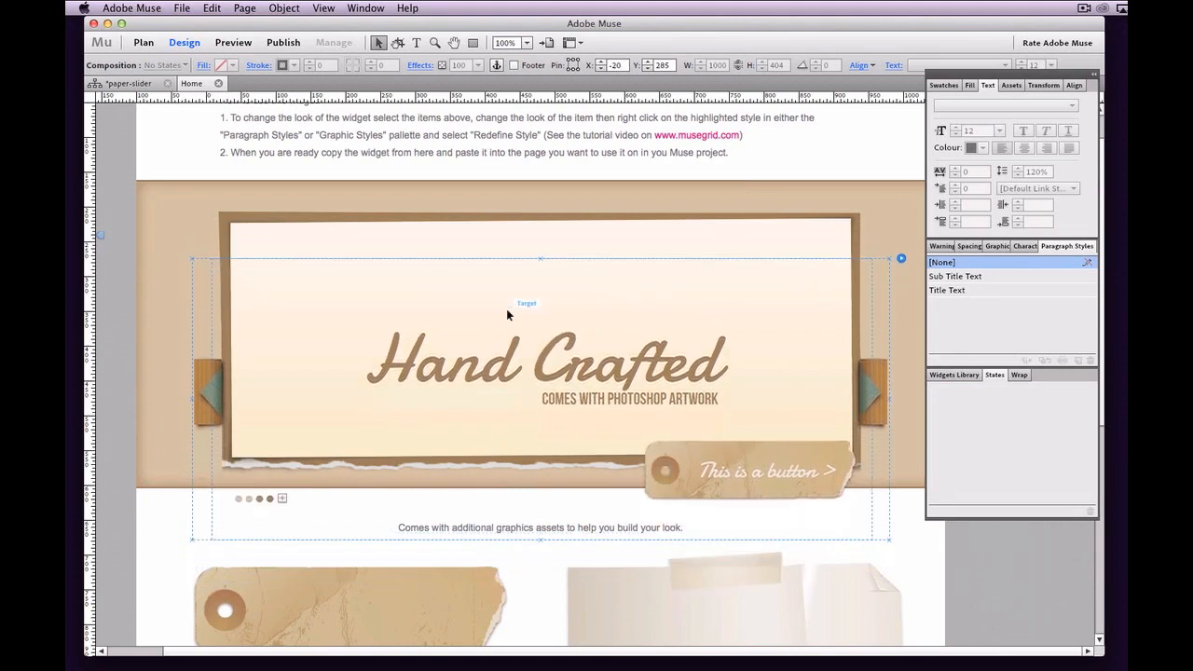
{"action": "key", "text": "shift+Up"}
{"action": "key", "text": "Down"}
{"action": "key", "text": "Down"}
{"action": "key", "text": "Down"}
{"action": "key", "text": "Down"}
{"action": "key", "text": "Down"}
{"action": "key", "text": "Down"}
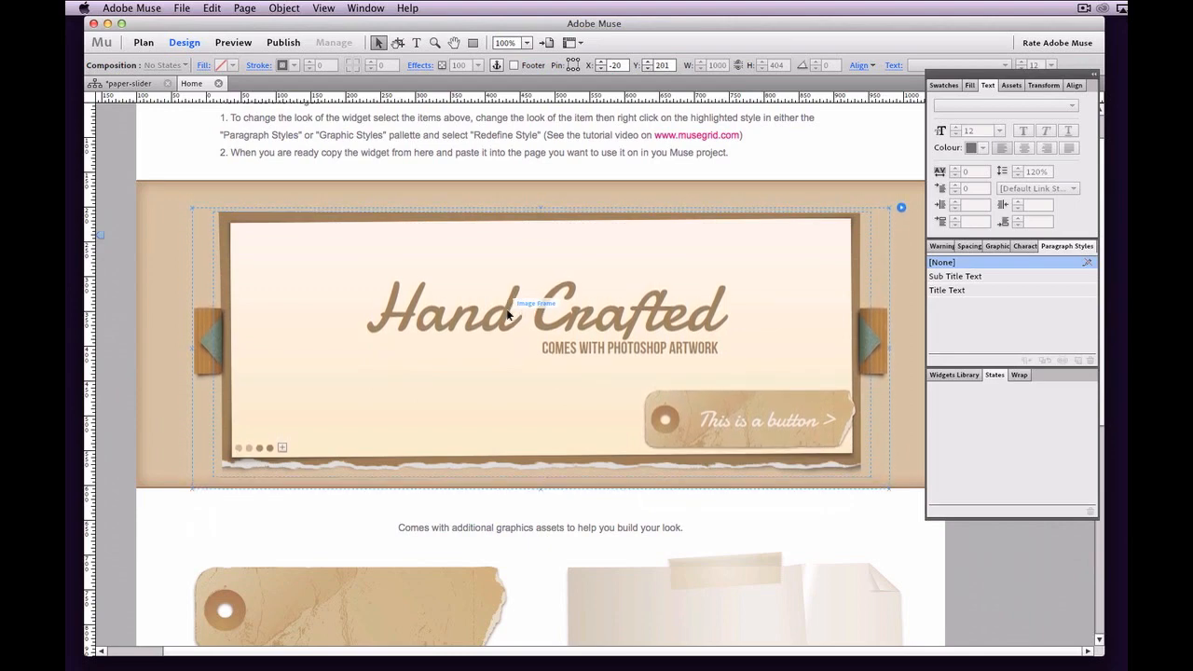
{"action": "key", "text": "Down"}
{"action": "key", "text": "Down"}
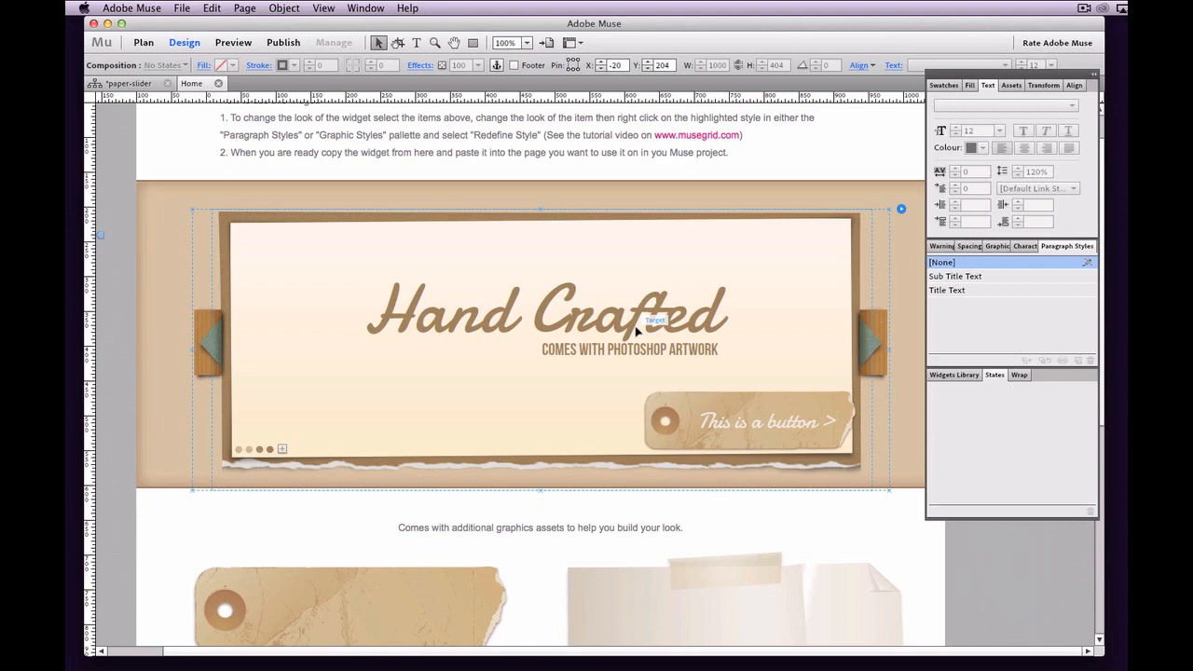
Review the slider's composition options, including the available transition types, and close them.
{"action": "left_click", "coordinate": [901, 208]}
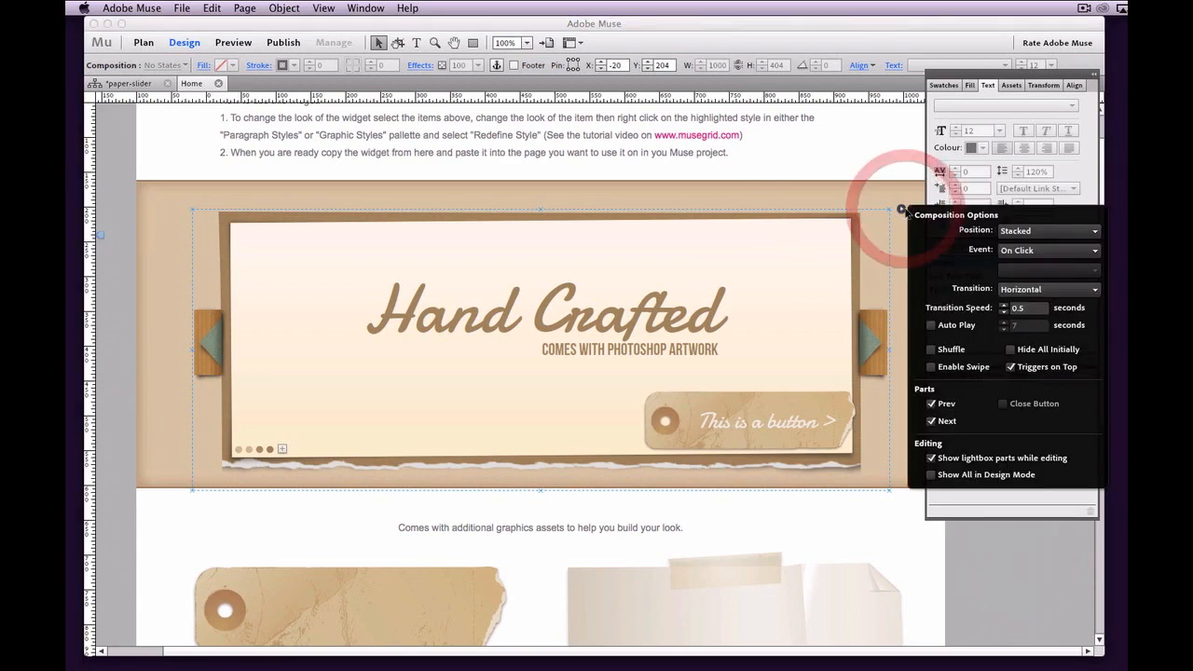
{"action": "left_click", "coordinate": [1051, 290]}
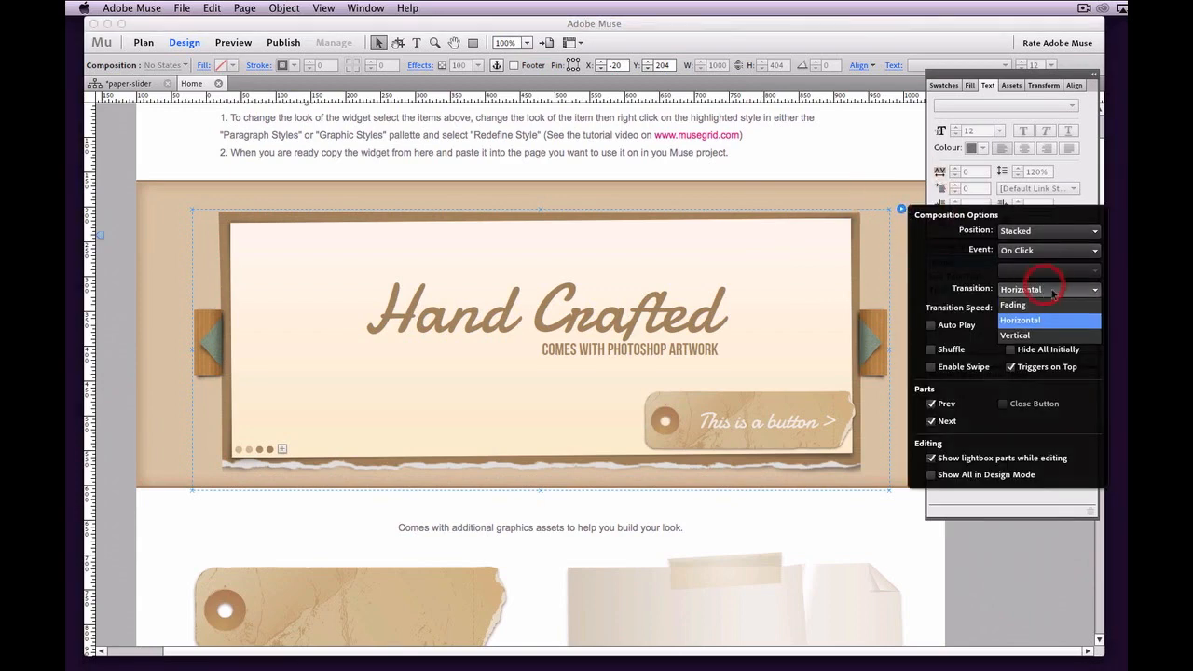
{"action": "left_click", "coordinate": [871, 136]}
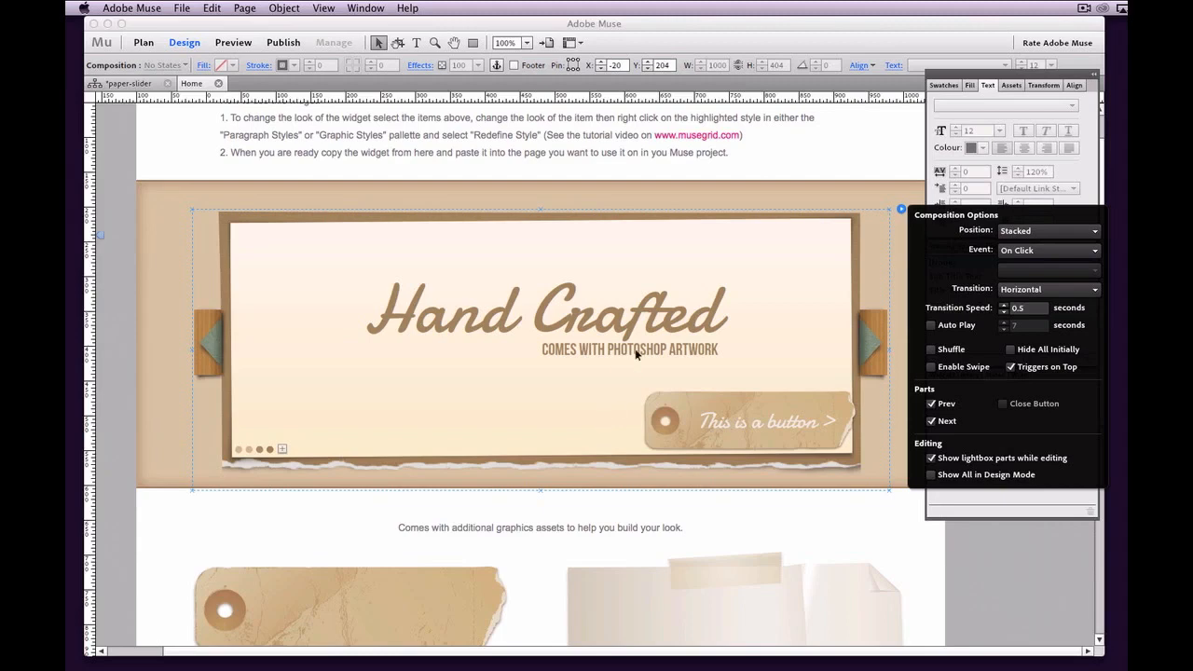
{"action": "left_click", "coordinate": [901, 208]}
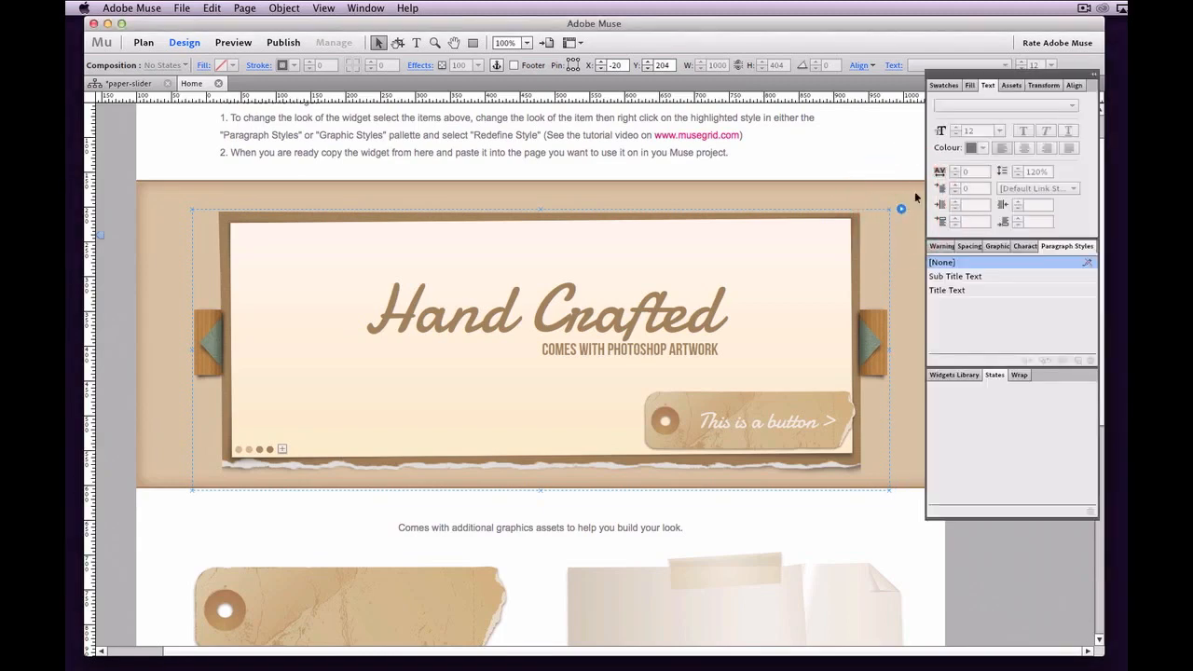
{"action": "left_click", "coordinate": [1084, 8]}
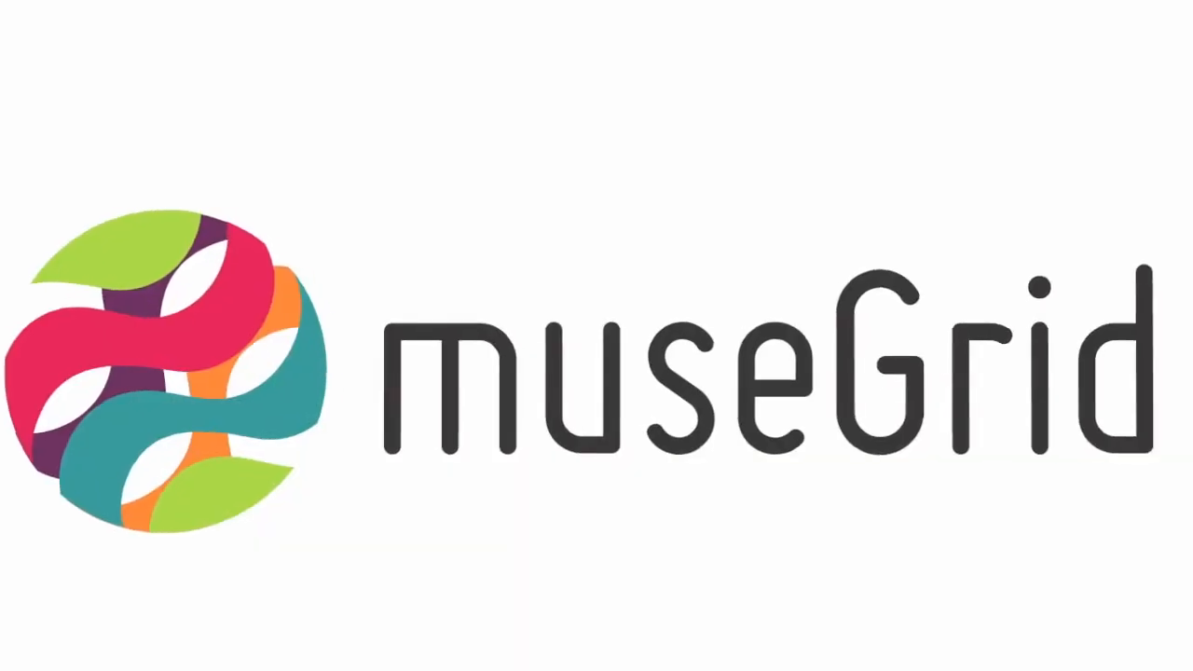